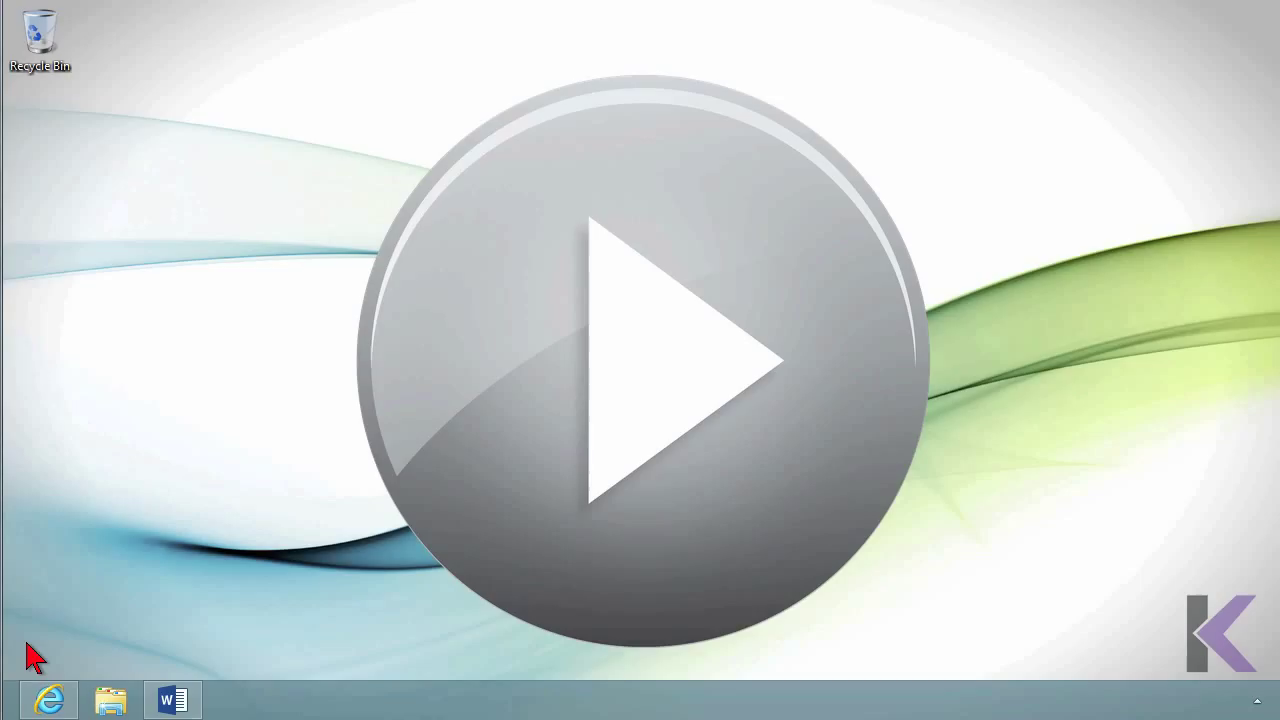
Switch to Word and save a copy of the document to the Desktop as Sample to Save in Word Document format
left_click(175, 702)
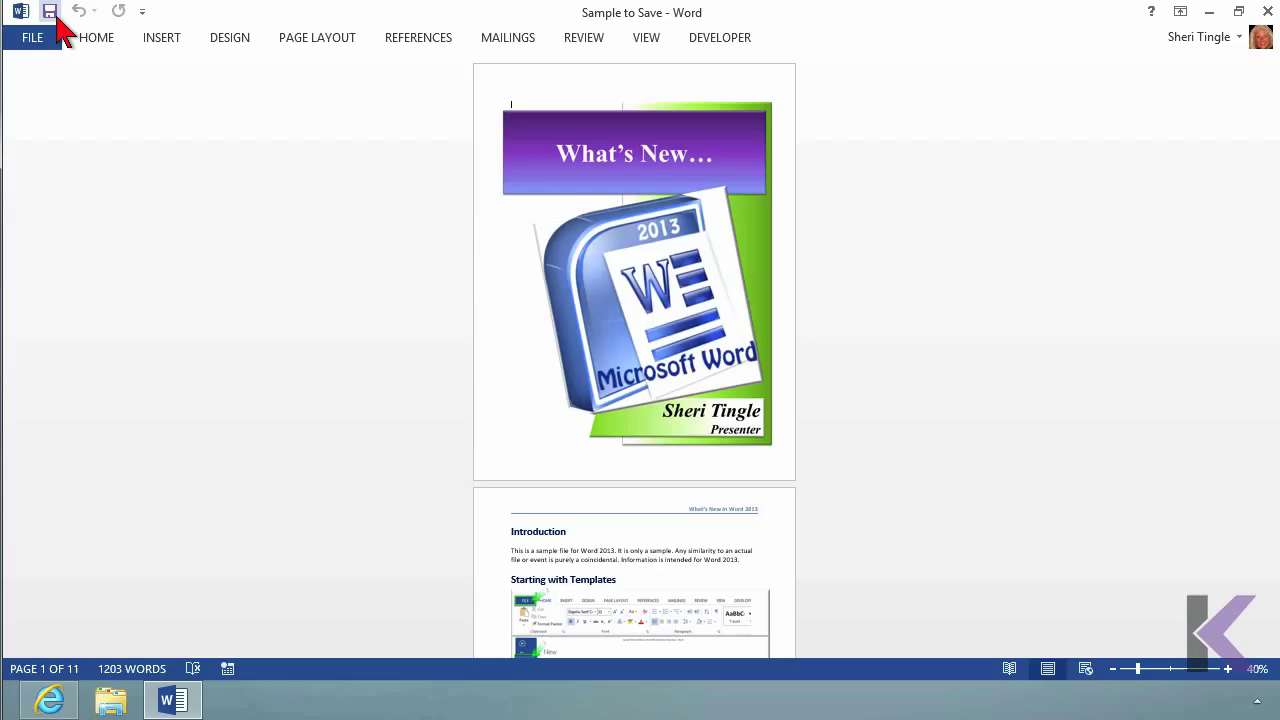
left_click(35, 40)
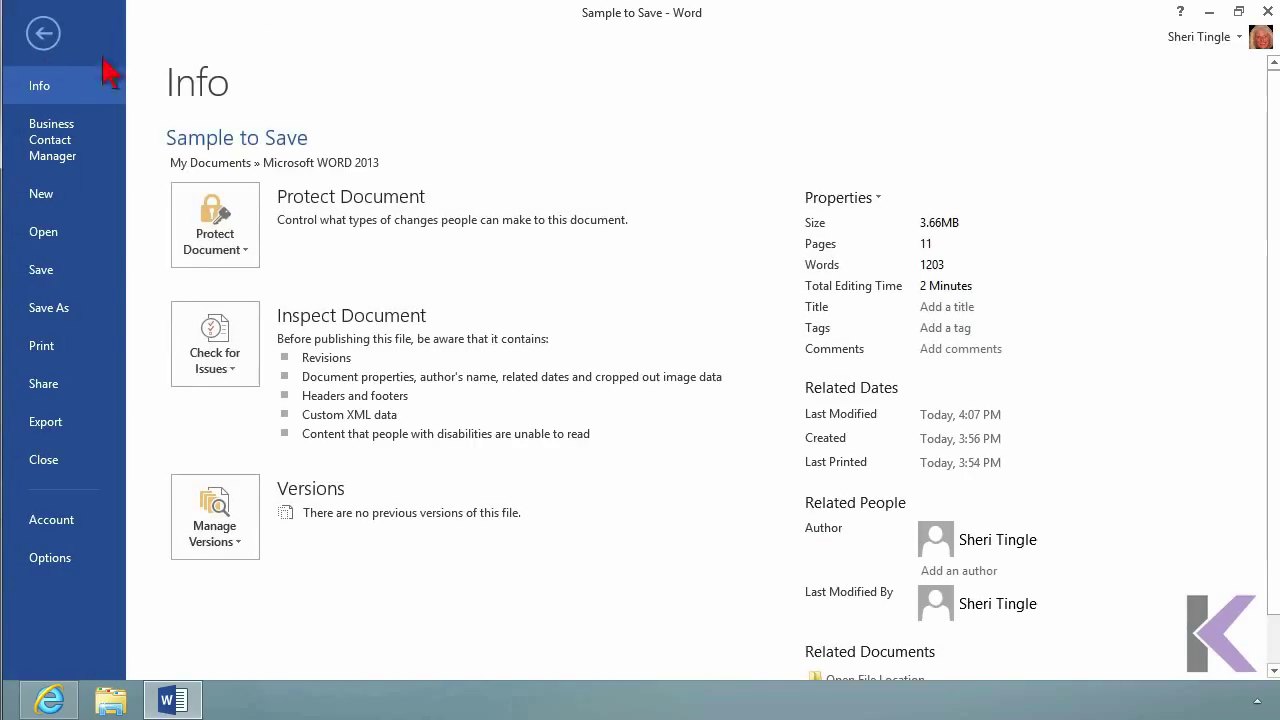
left_click(71, 320)
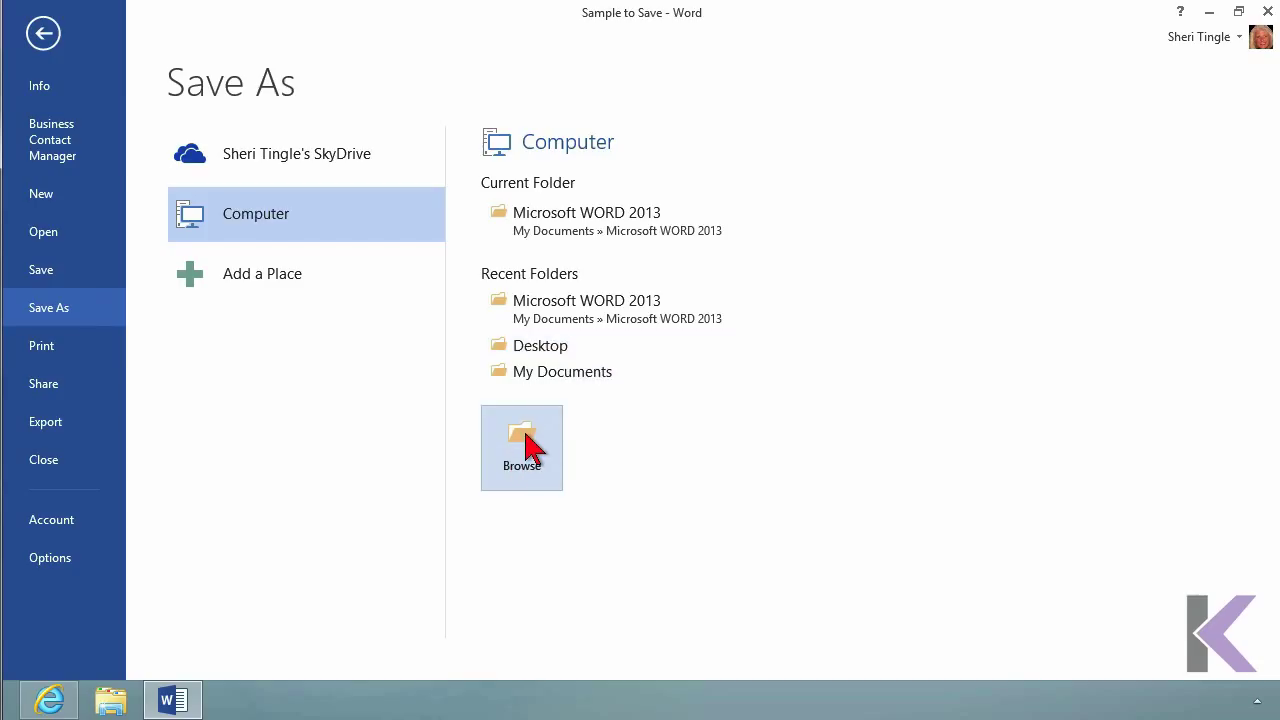
left_click(553, 348)
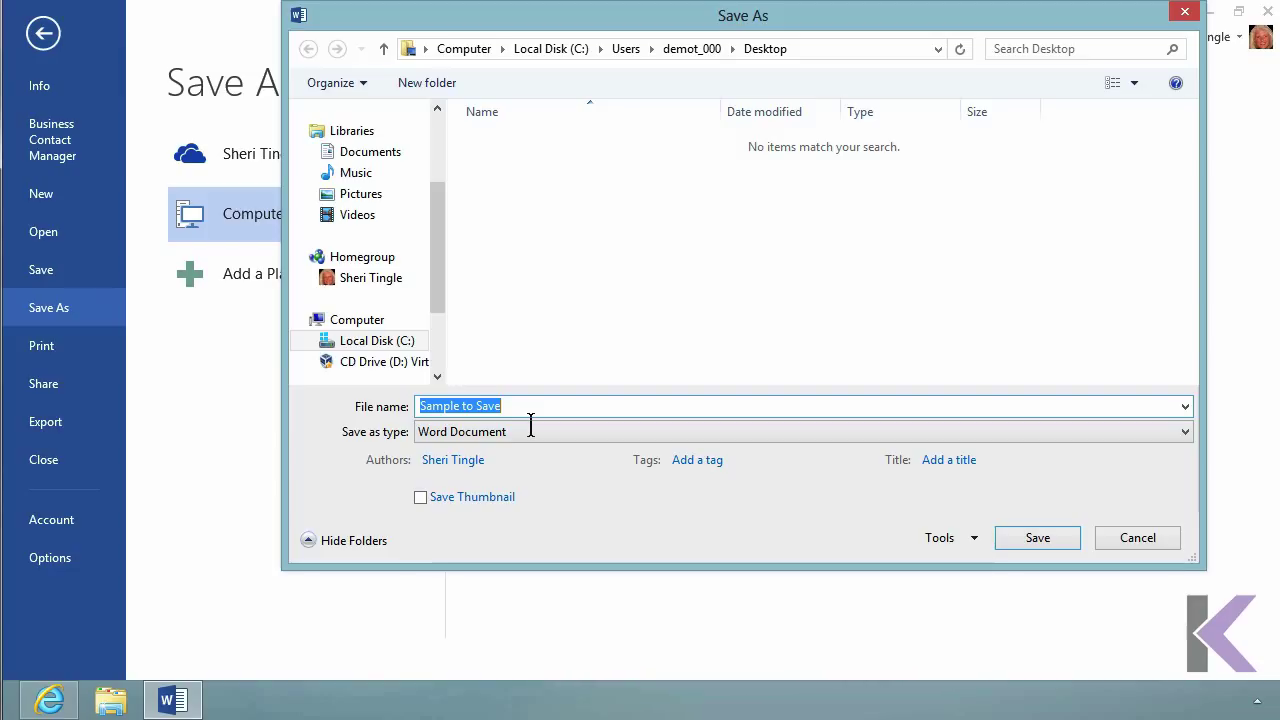
left_click(1041, 550)
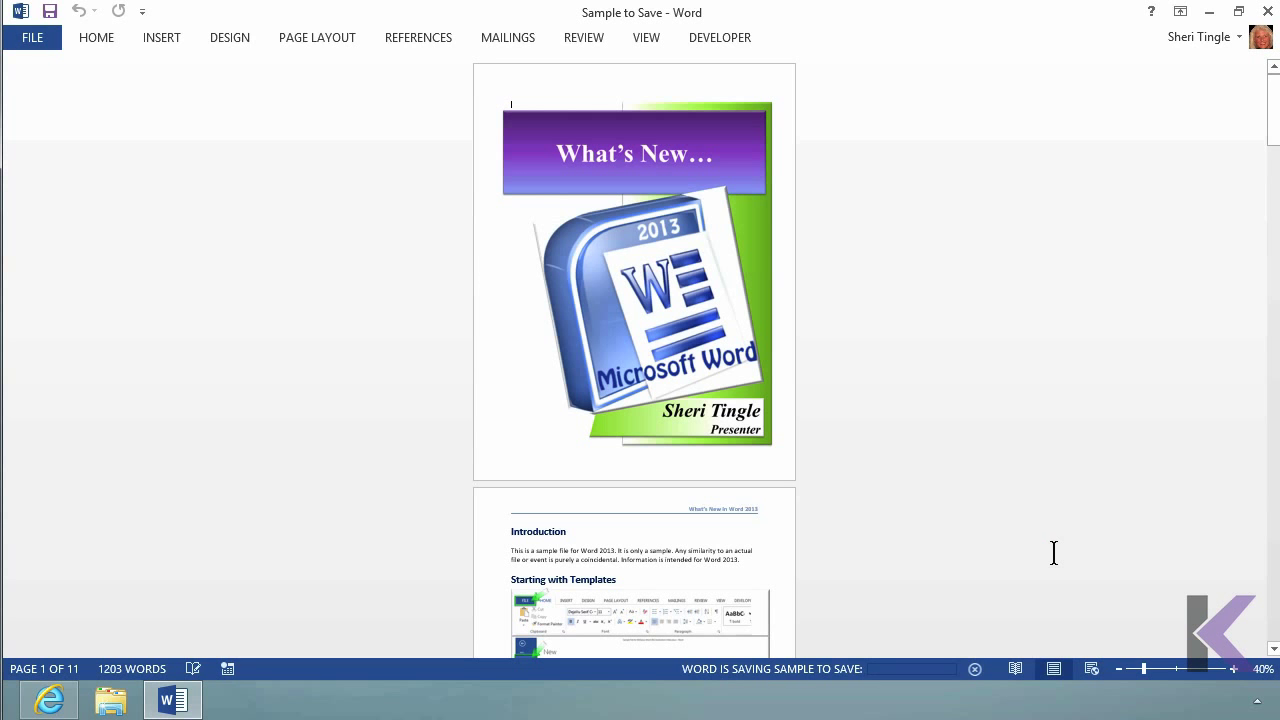
Check the desktop for the saved copy and look over the files stored on the SkyDrive web page
left_click(1212, 16)
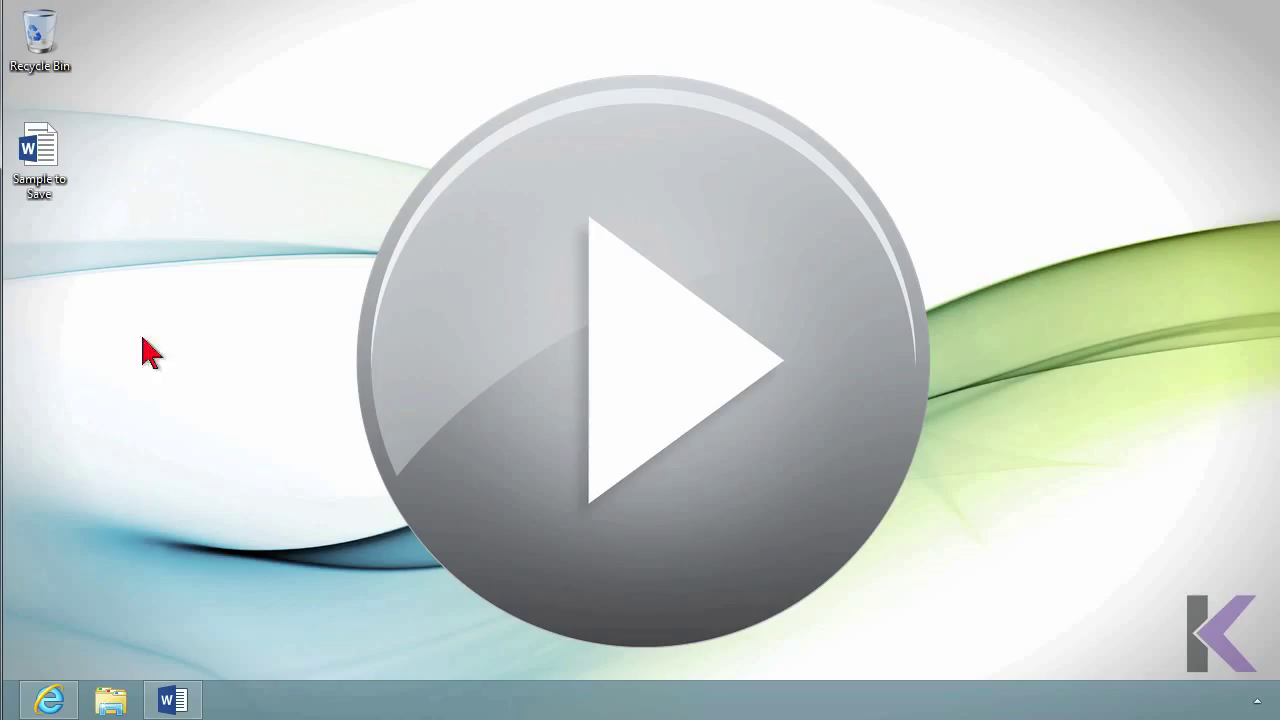
left_click(173, 700)
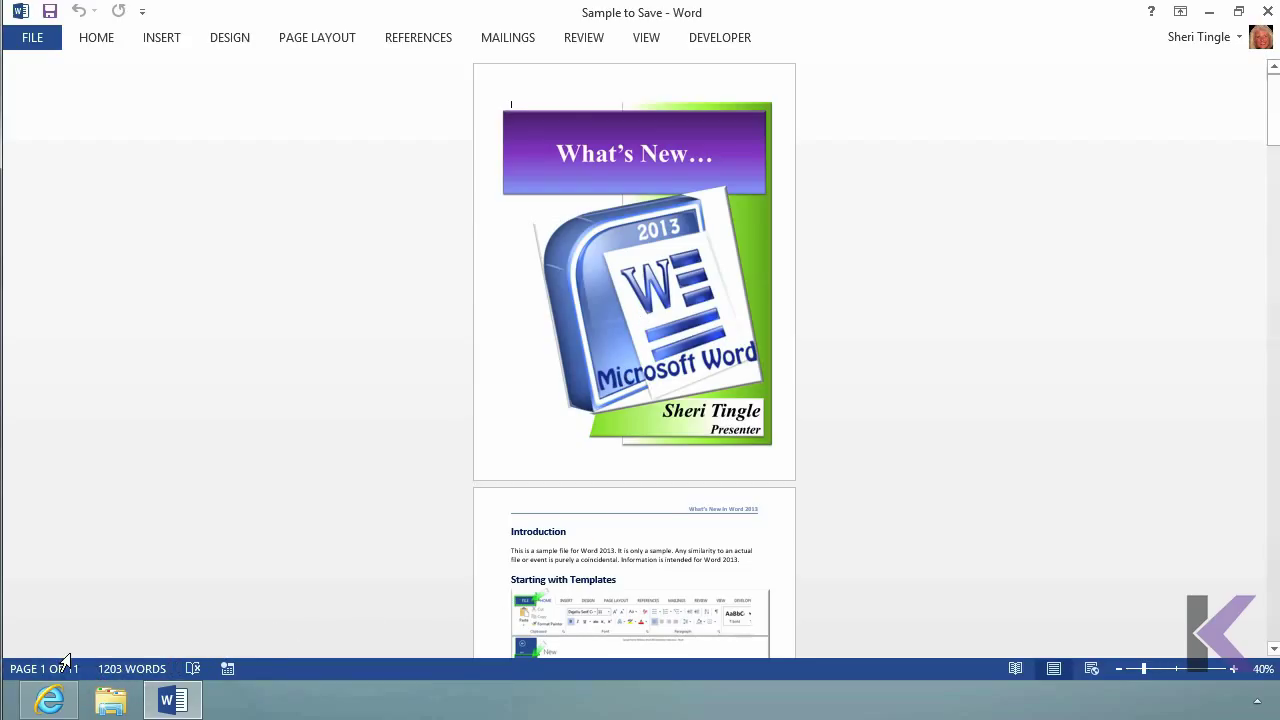
left_click(50, 700)
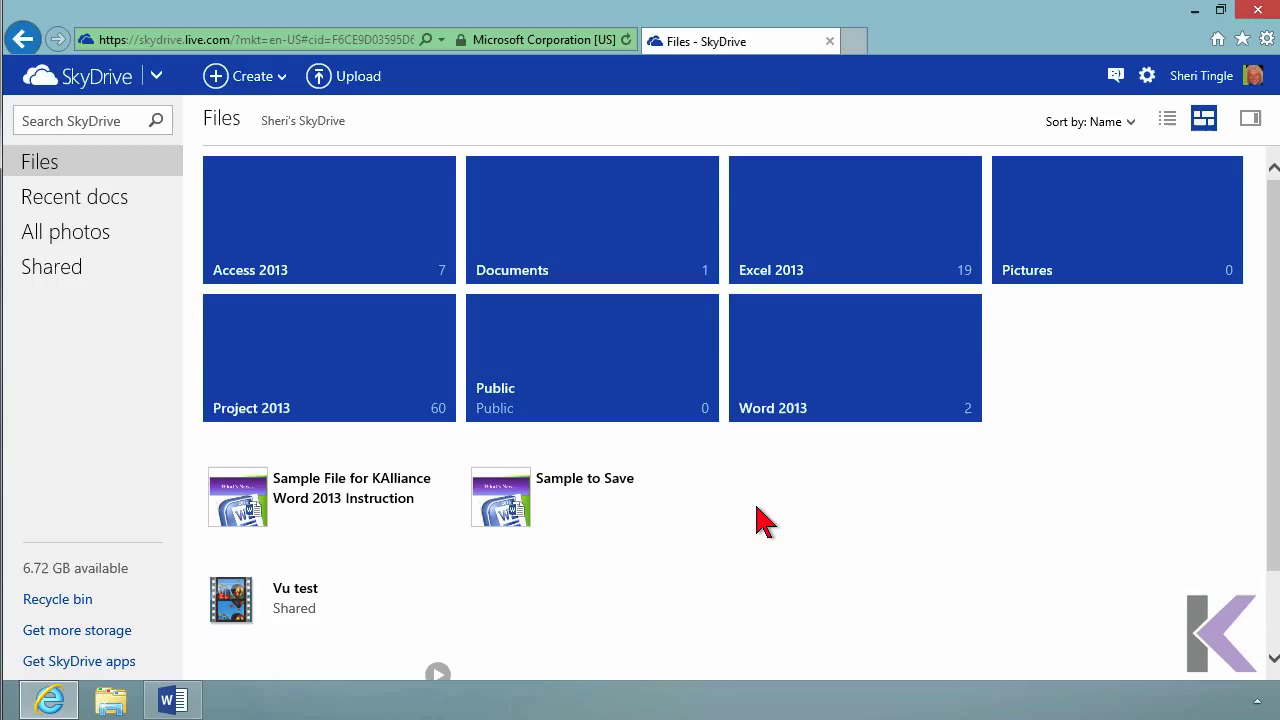
left_click(1195, 15)
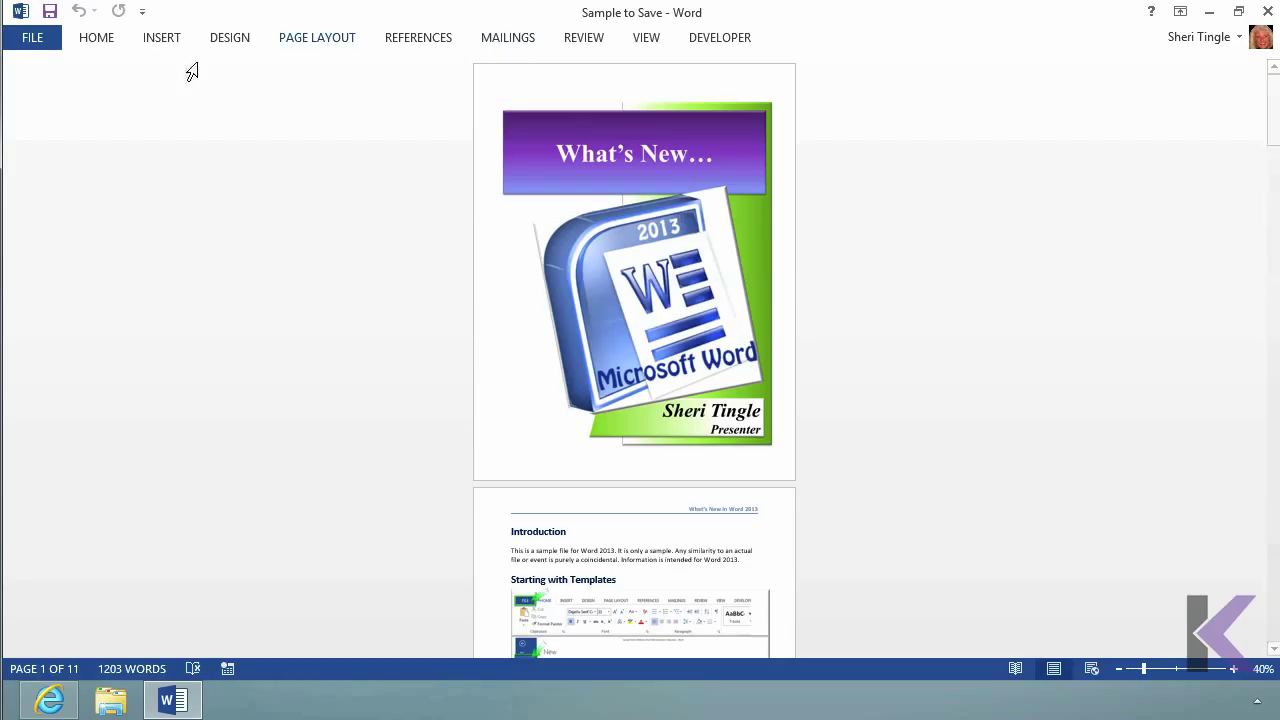
Try to save the document to the SkyDrive root folder as Sample to Save in Word Document format
left_click(32, 42)
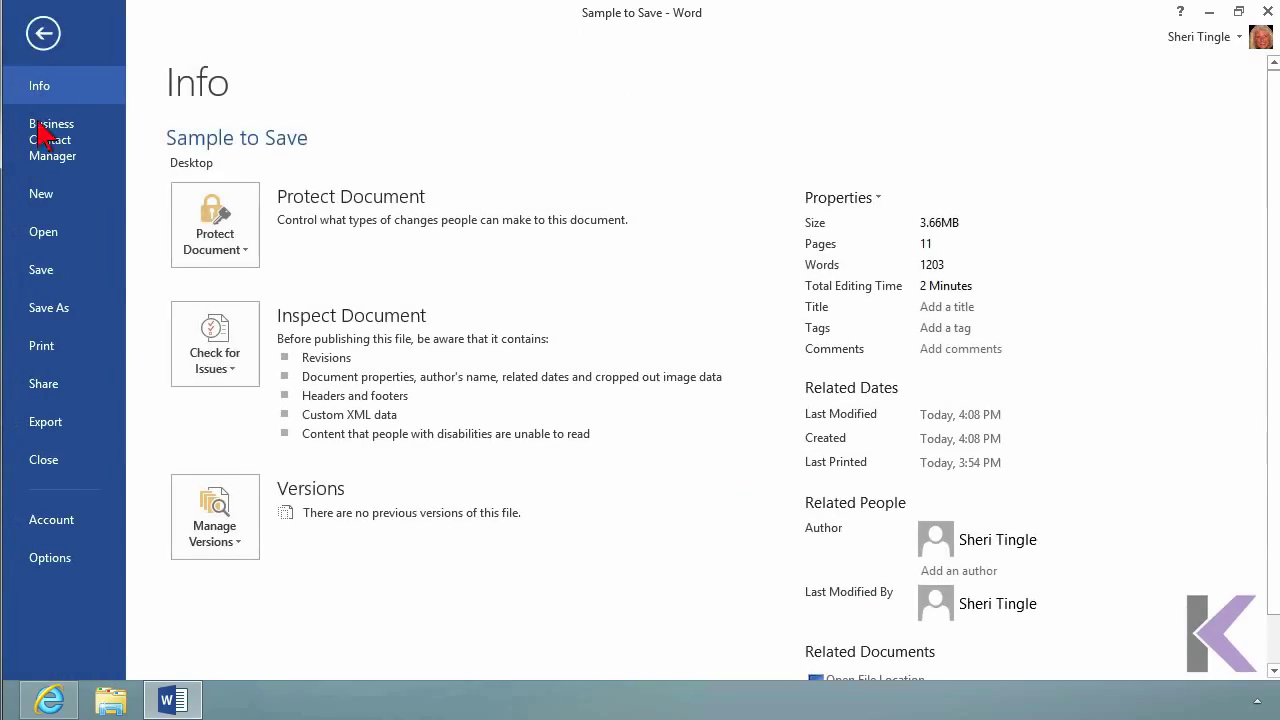
left_click(57, 315)
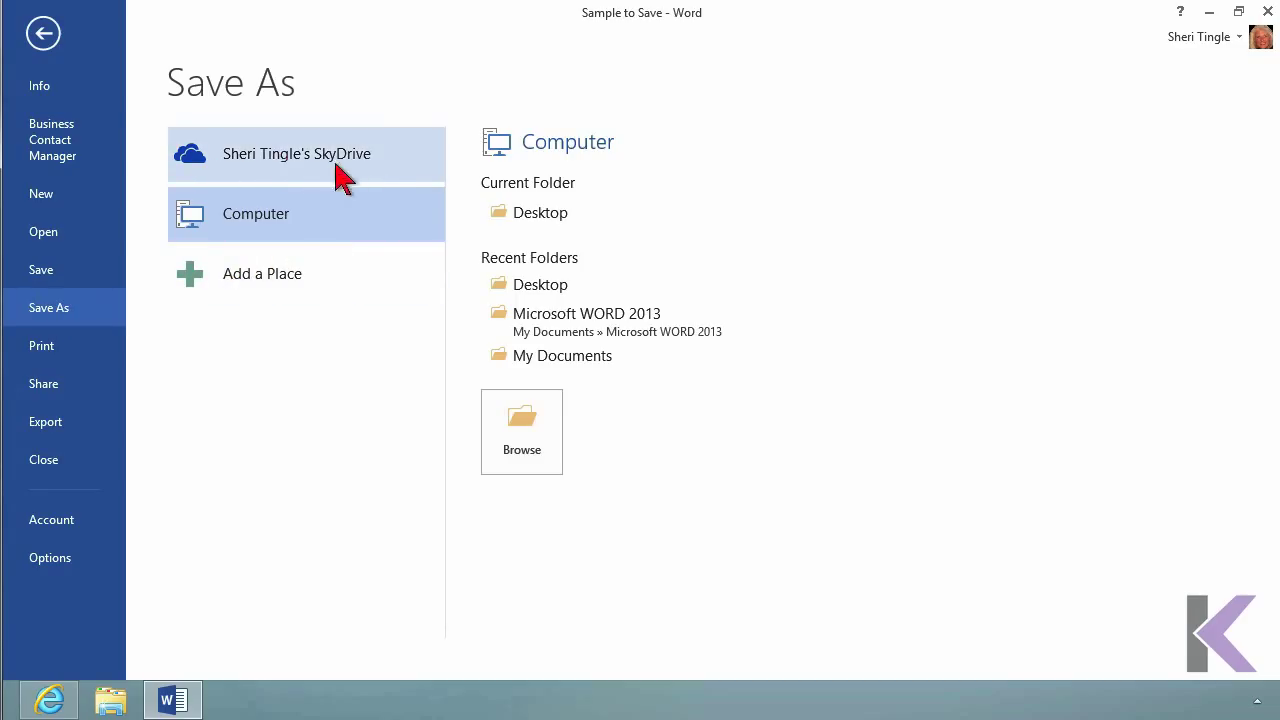
left_click(378, 178)
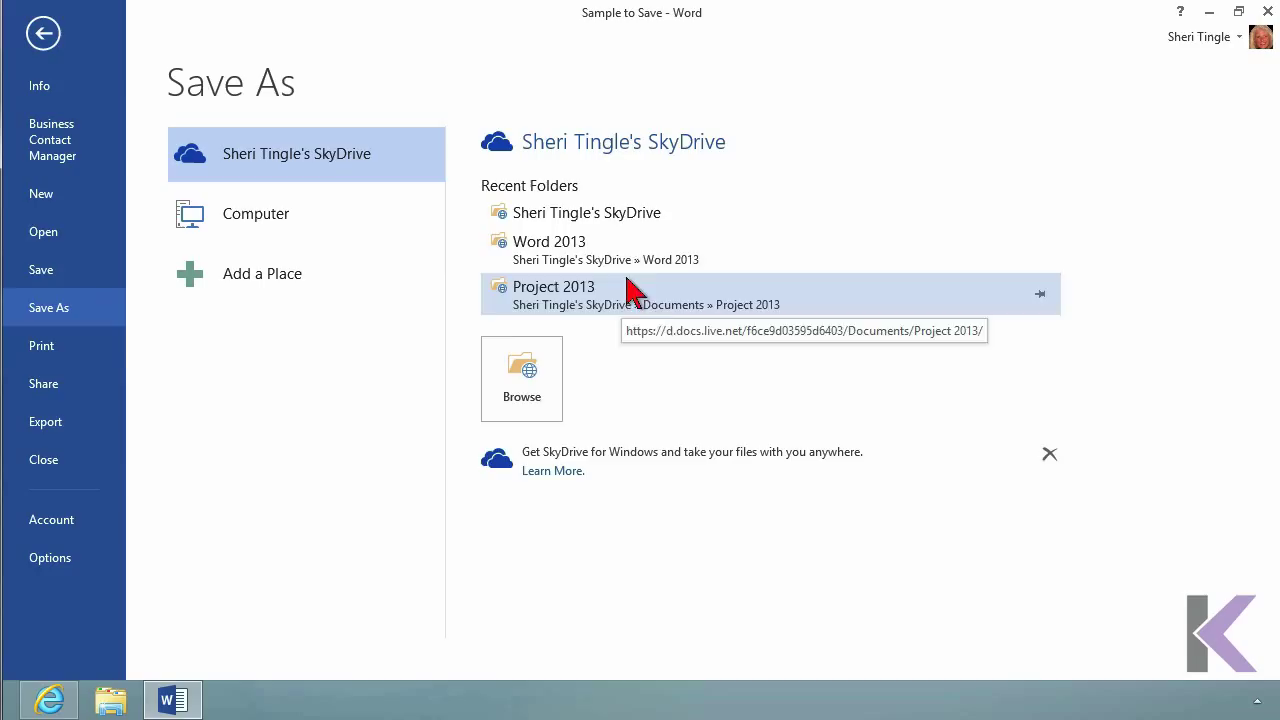
left_click(528, 386)
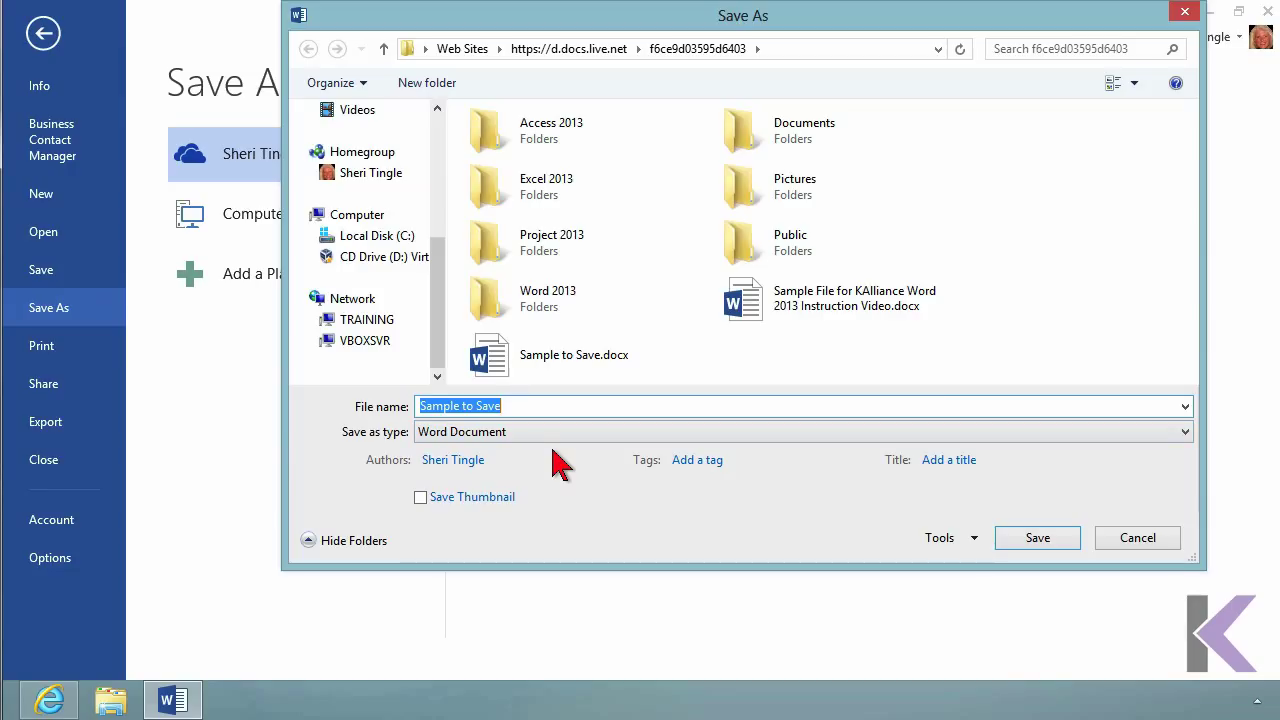
left_click(532, 412)
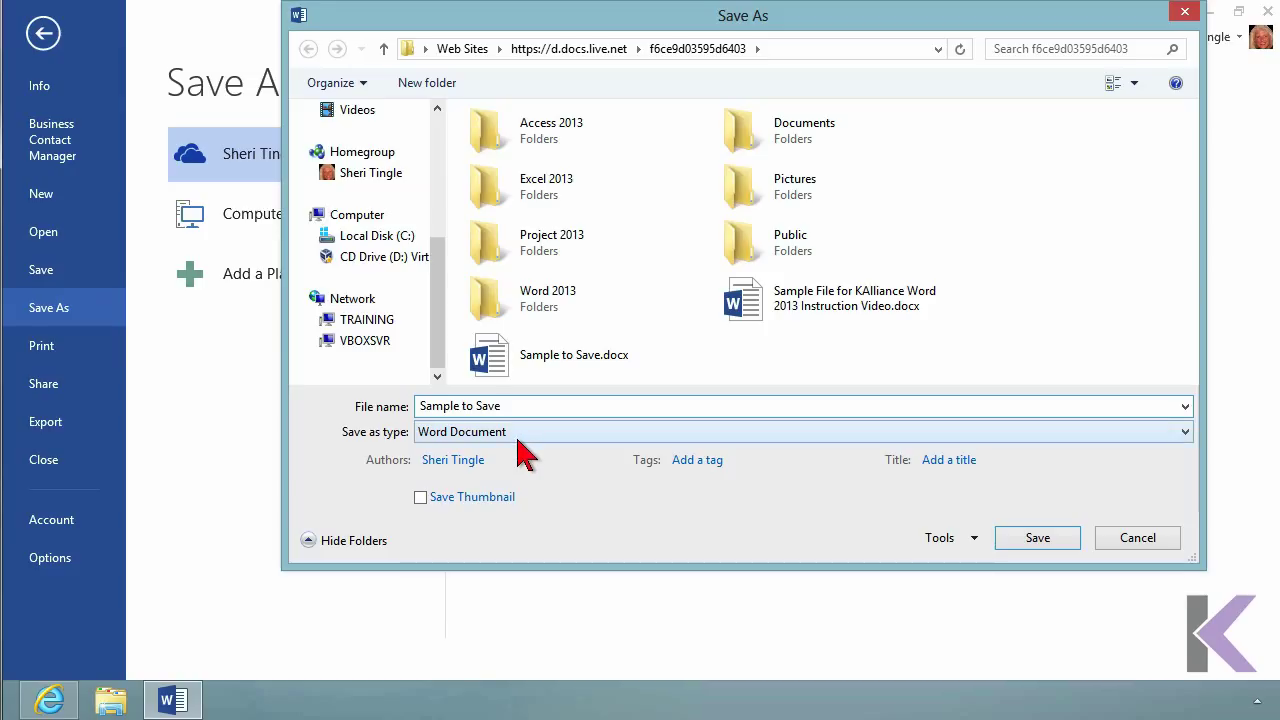
left_click(1064, 540)
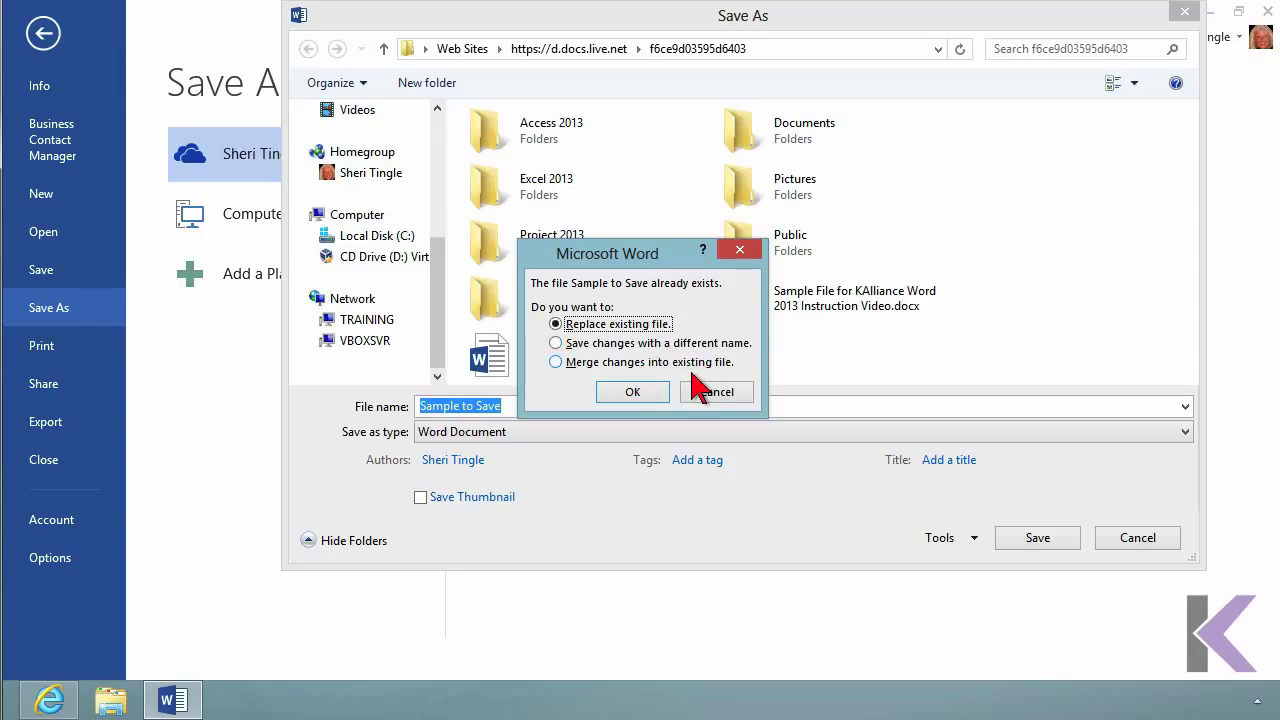
left_click(736, 395)
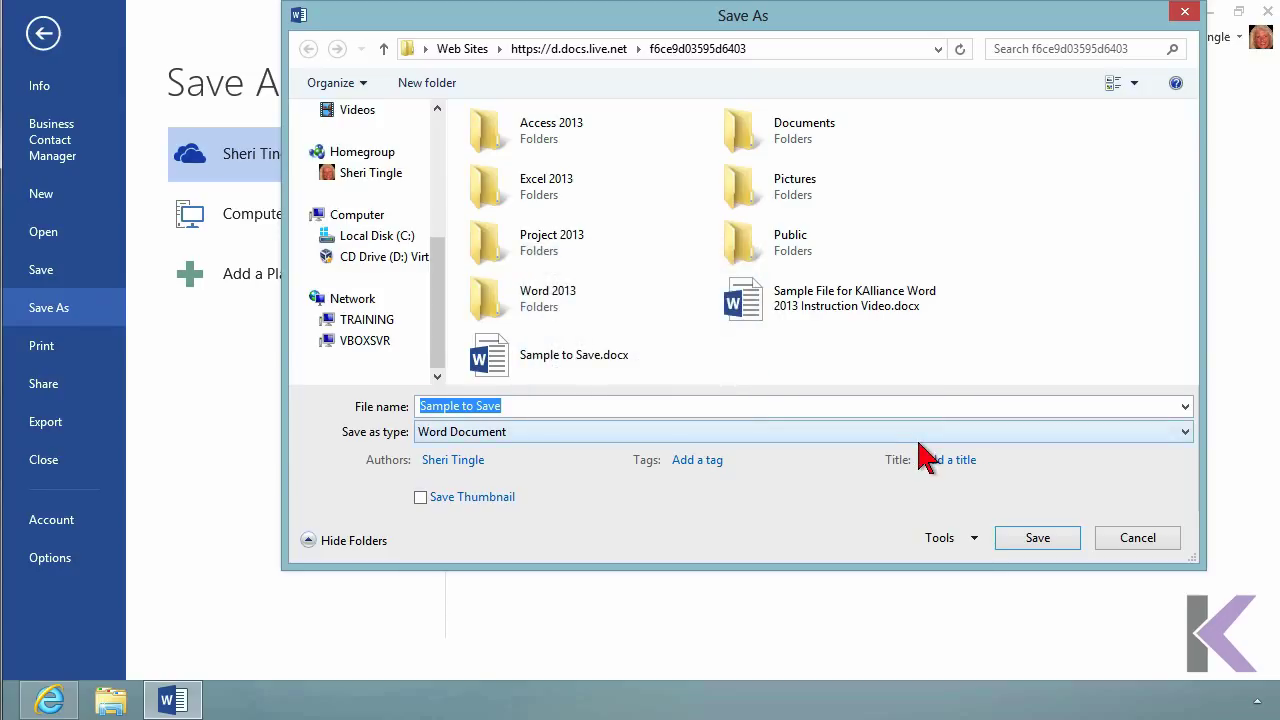
left_click(1144, 545)
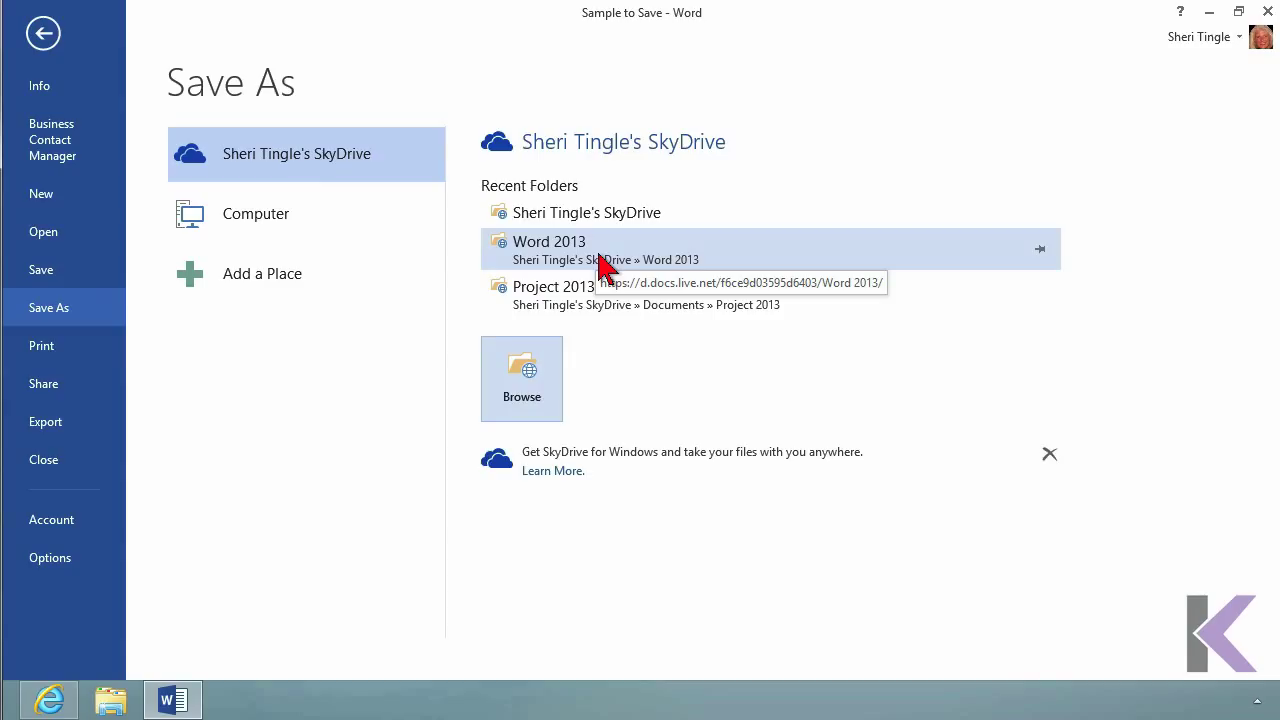
left_click(546, 379)
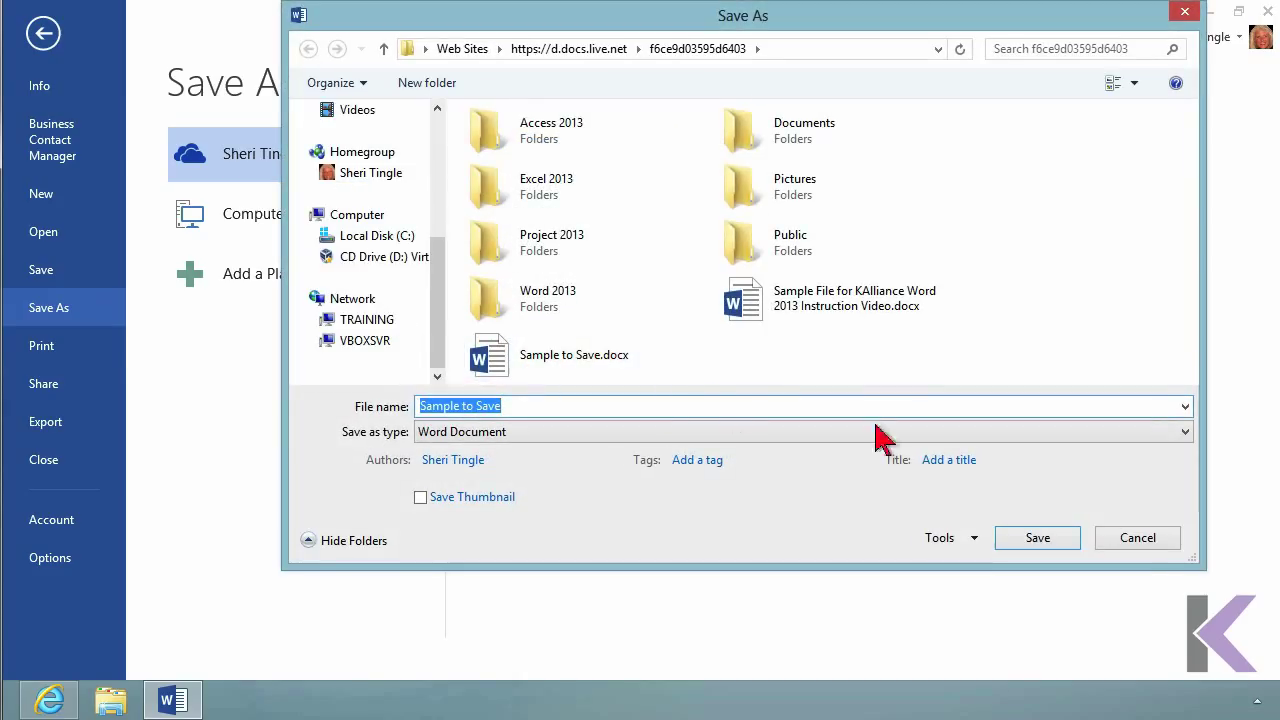
left_click(1162, 539)
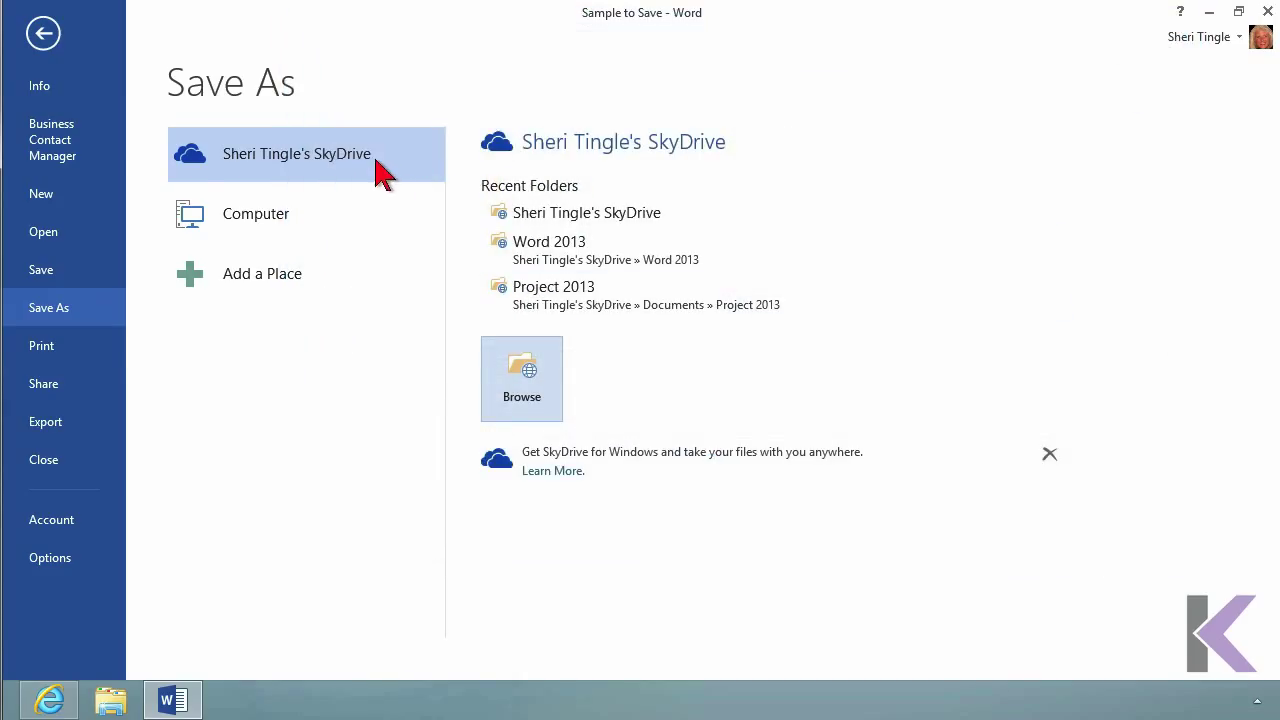
Try the Word 97-2003 Document and PDF formats for a Desktop copy, and cancel without saving
left_click(270, 228)
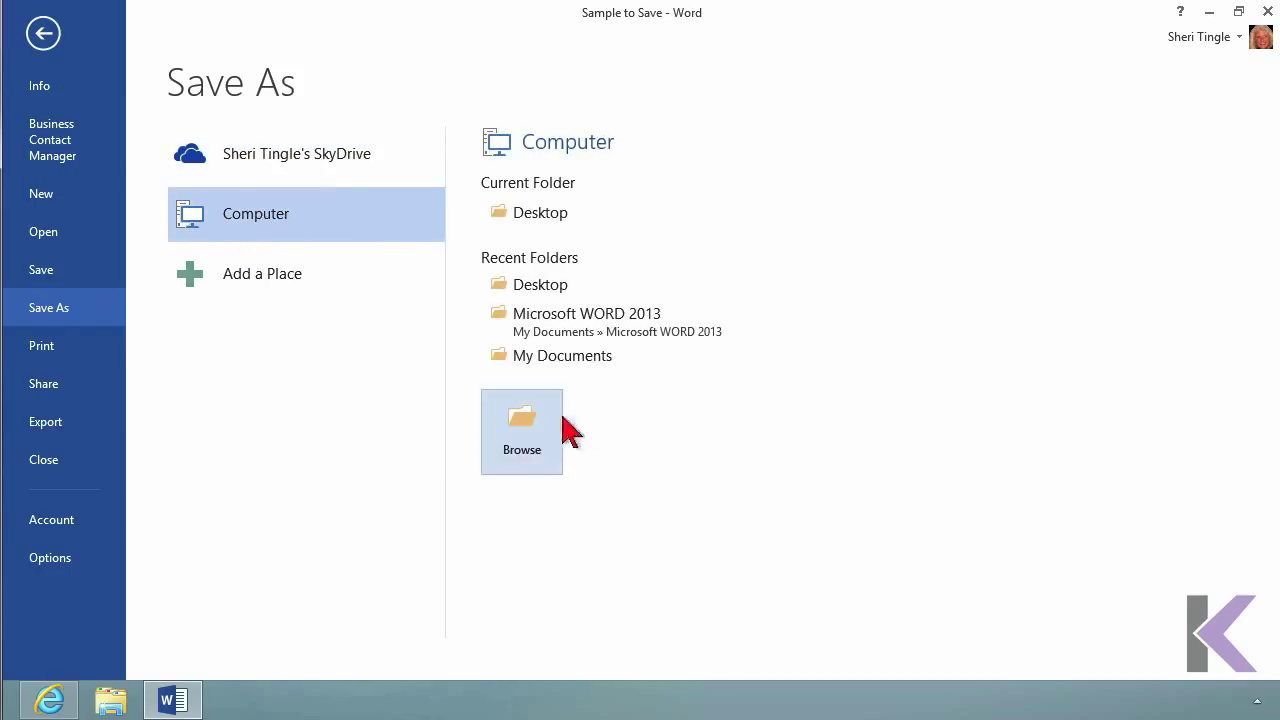
left_click(536, 215)
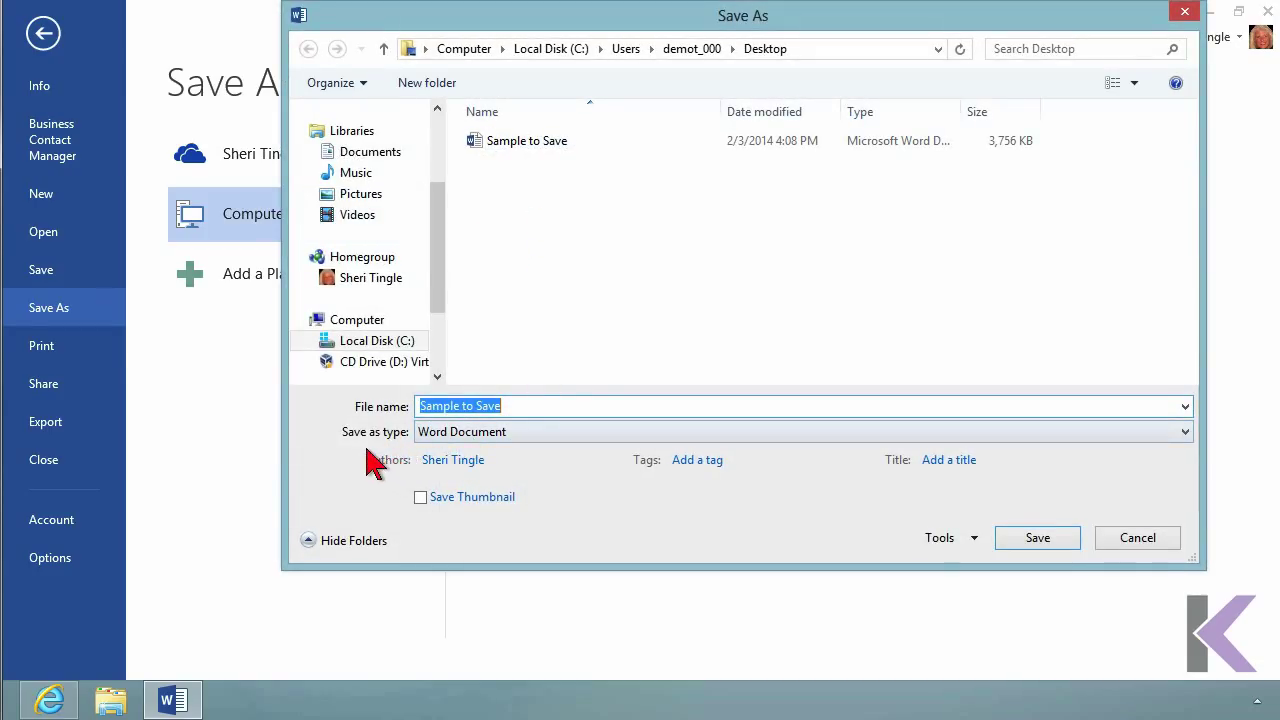
left_click(533, 436)
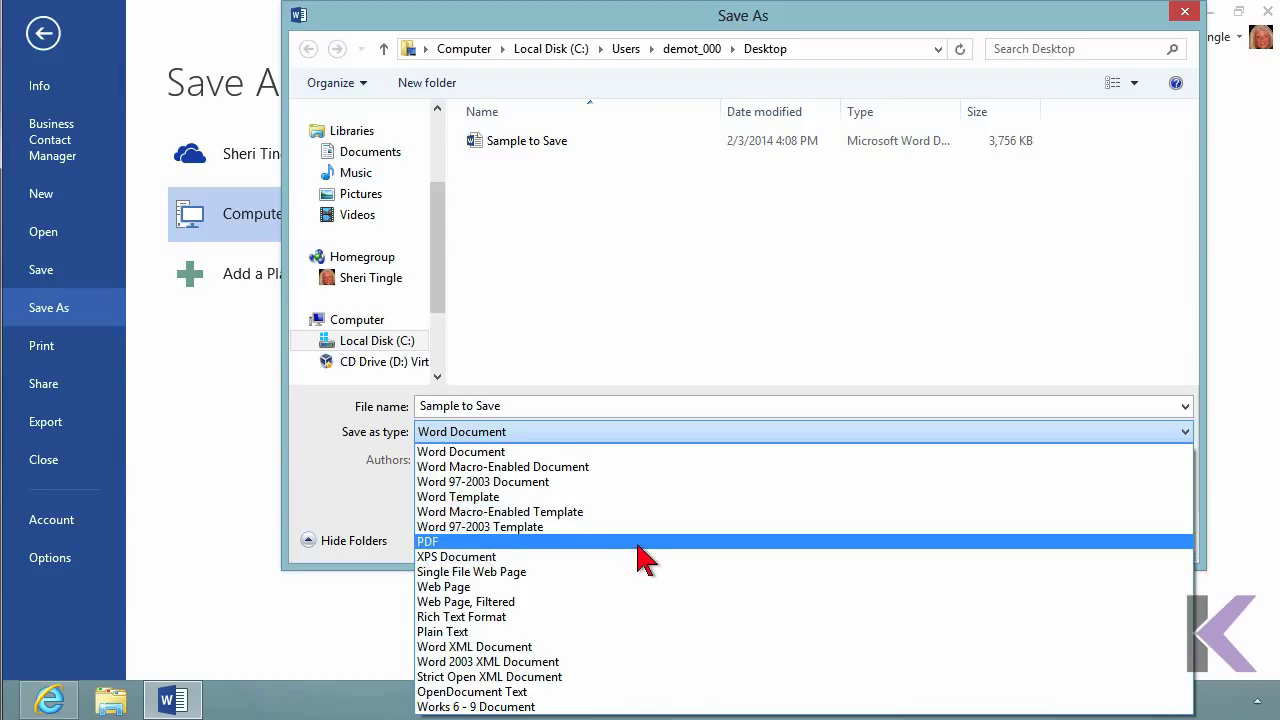
left_click(650, 485)
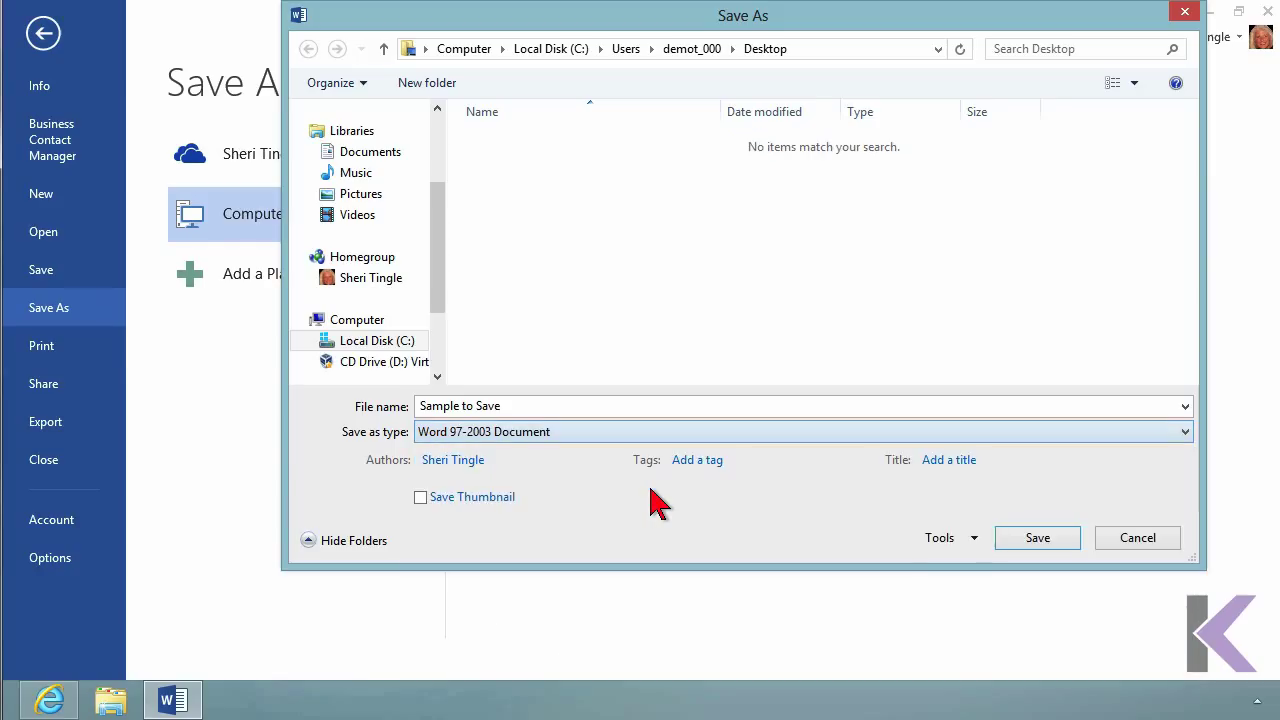
left_click(597, 436)
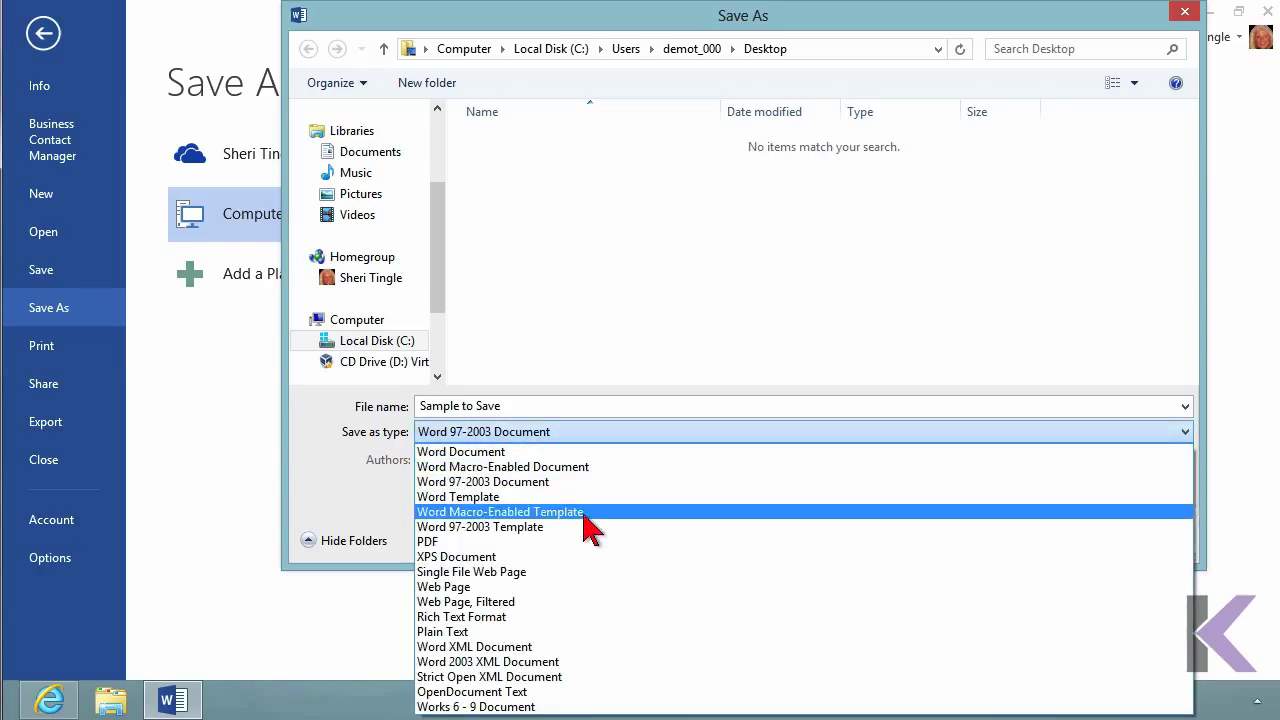
left_click(592, 541)
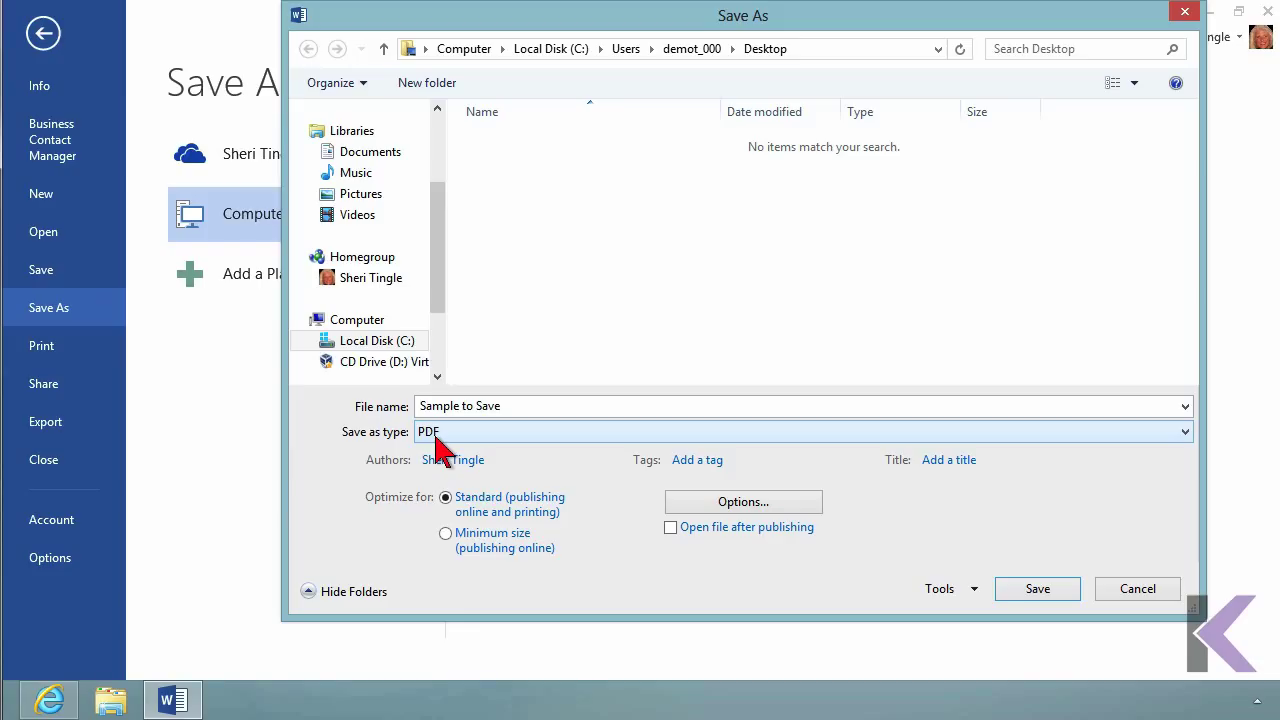
left_click(1138, 590)
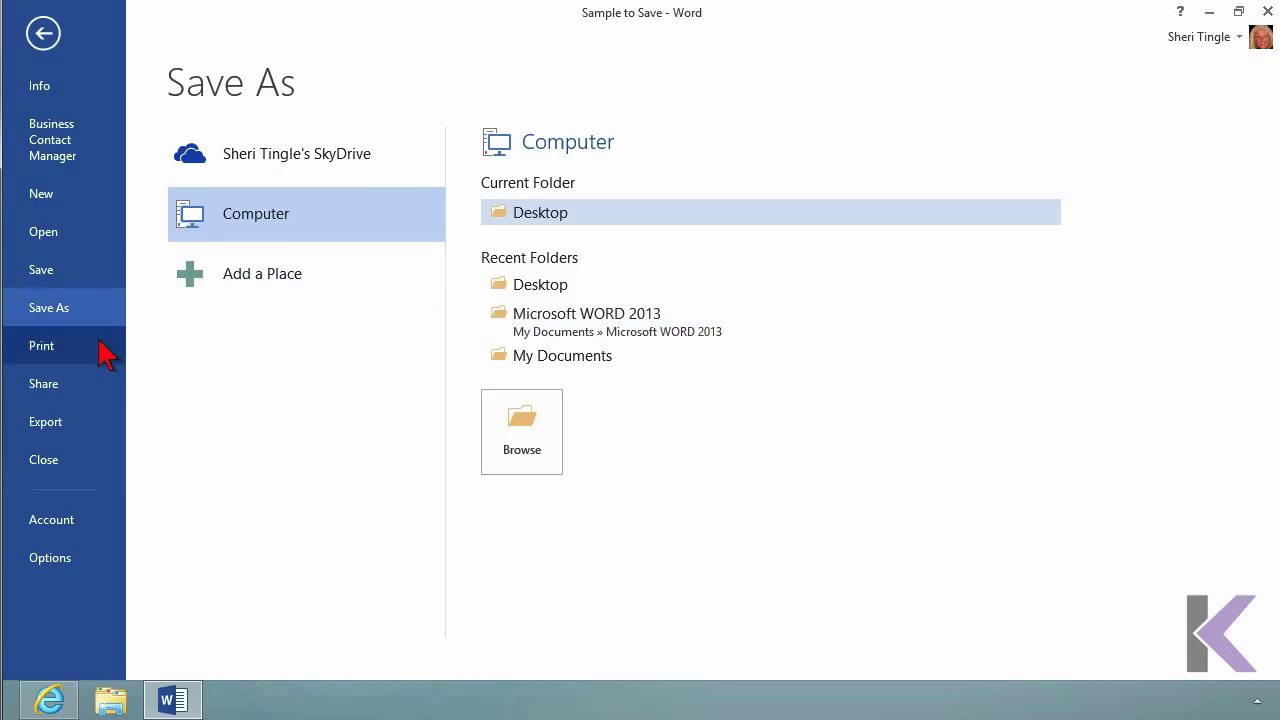
Set up a PDF export that publishes the document without markup and excludes document properties and accessibility structure tags
left_click(68, 425)
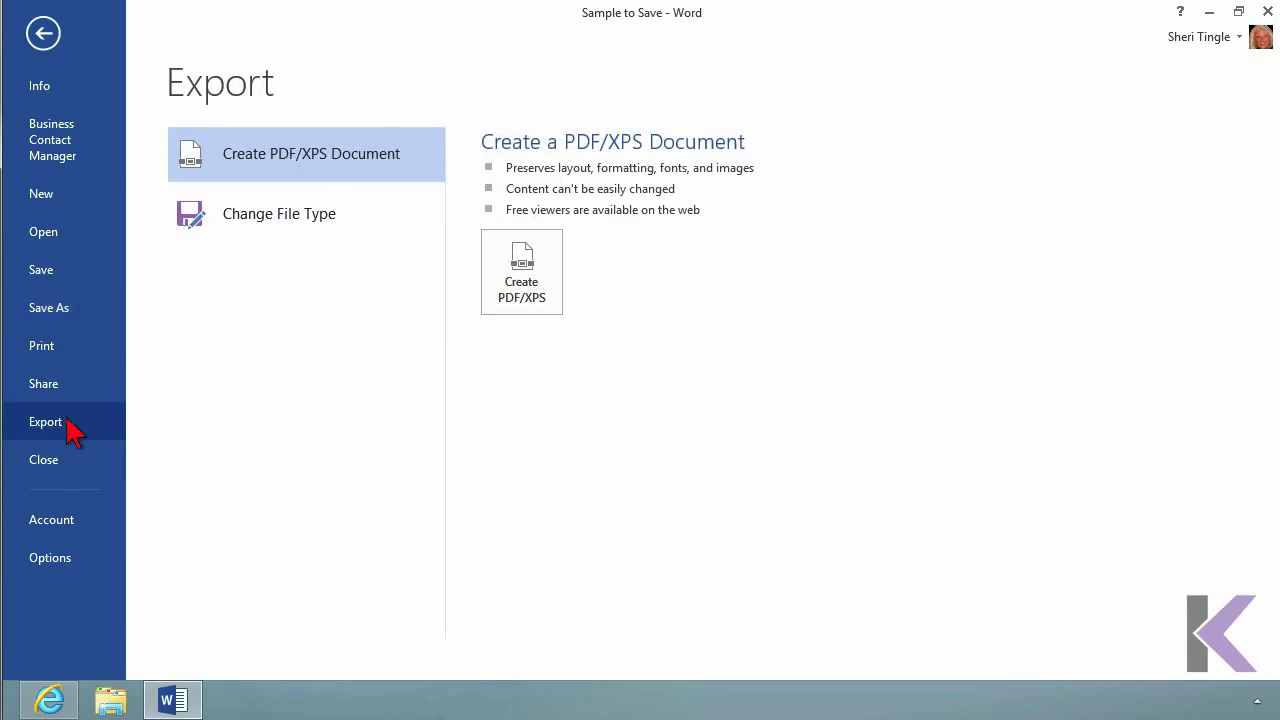
left_click(552, 305)
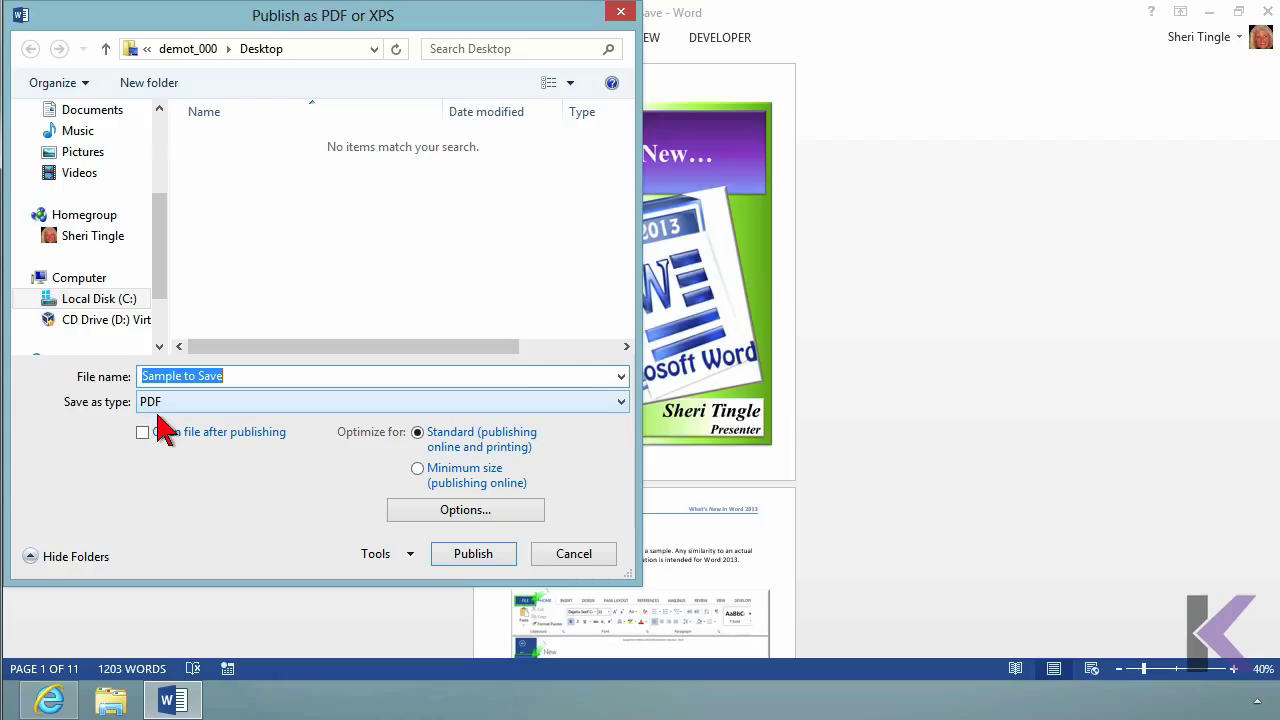
left_click(508, 518)
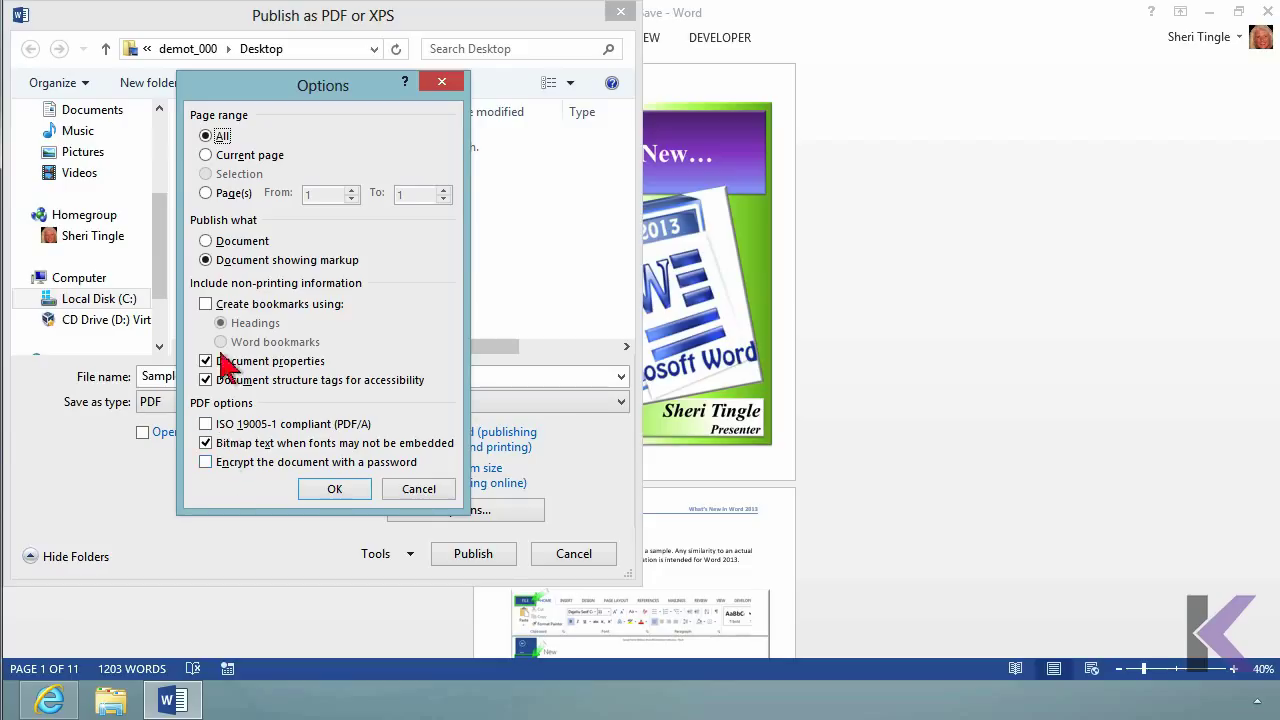
left_click(212, 243)
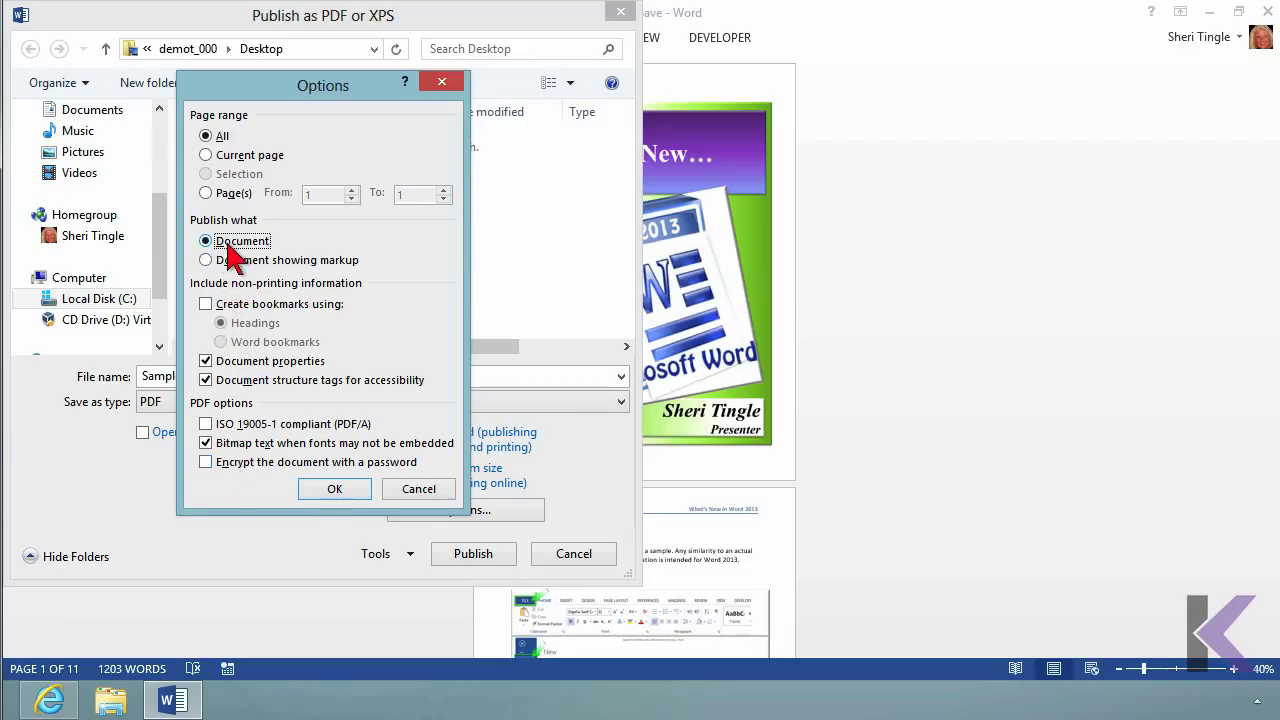
left_click(242, 362)
left_click(237, 385)
left_click(230, 382)
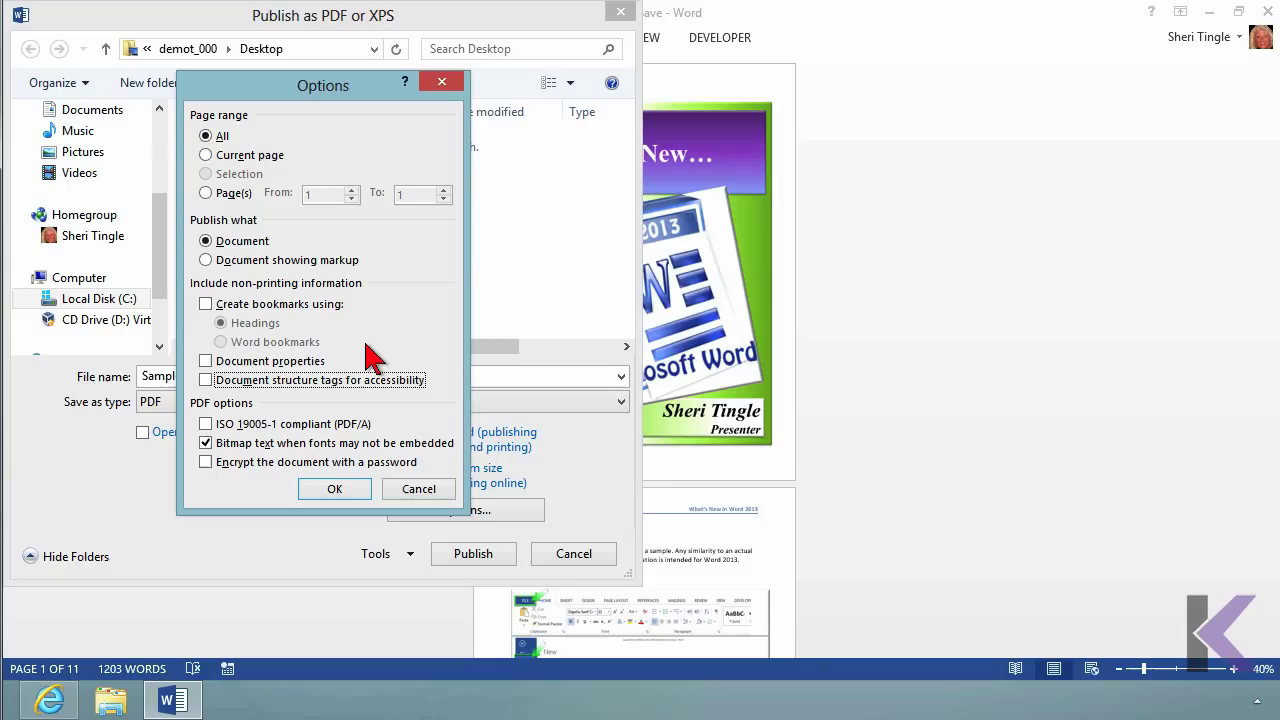
left_click(335, 489)
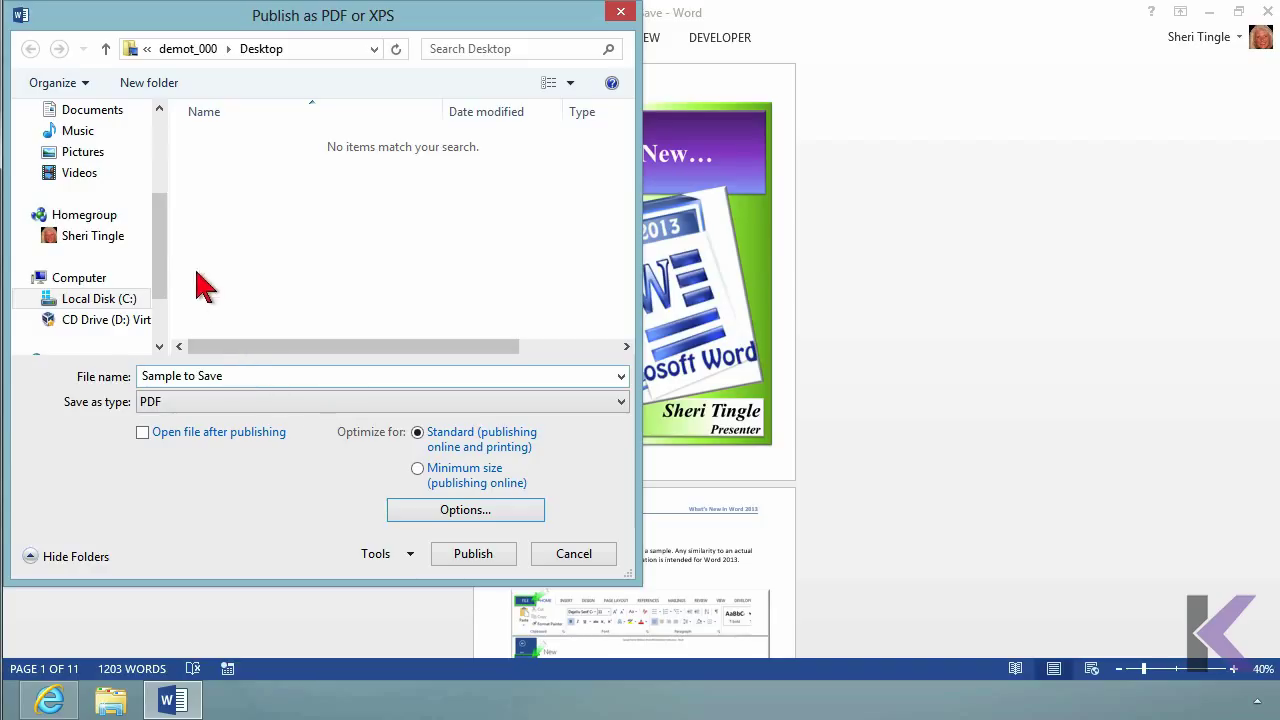
Publish the PDF to the Desktop as Sample to Save and place its icon beside the Word file's icon
left_click_drag(166, 263, 166, 163)
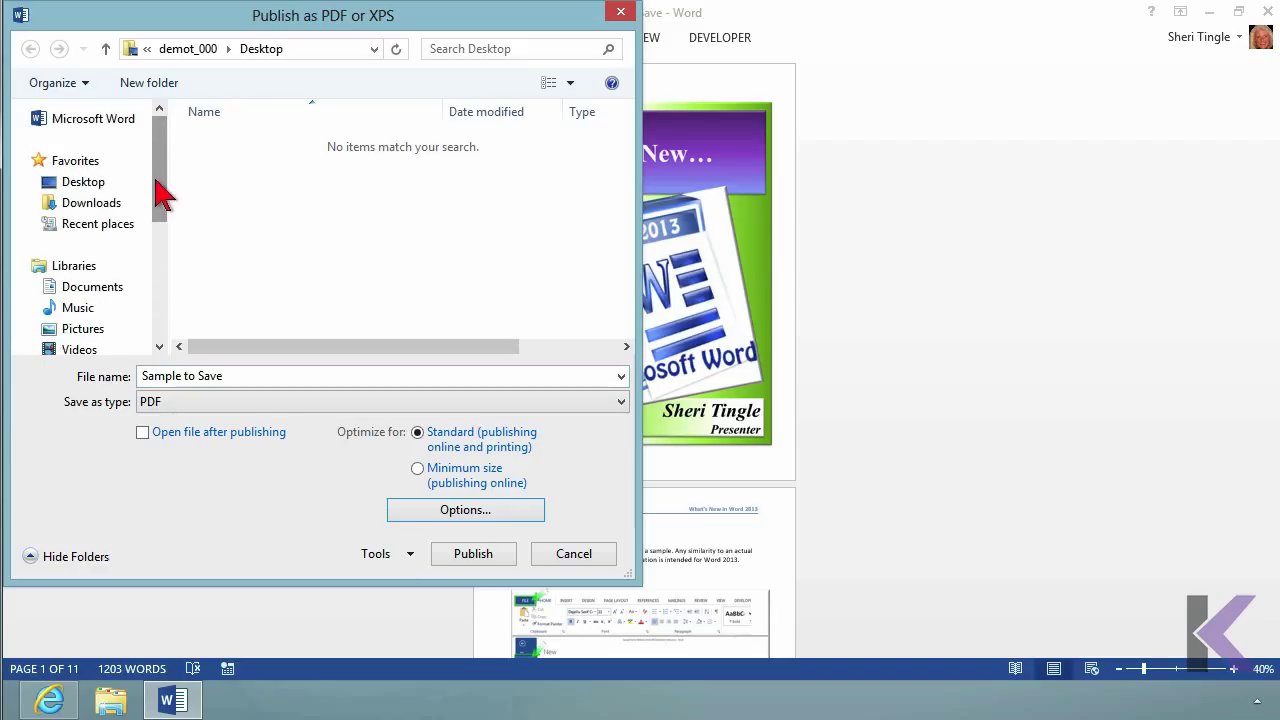
left_click(99, 187)
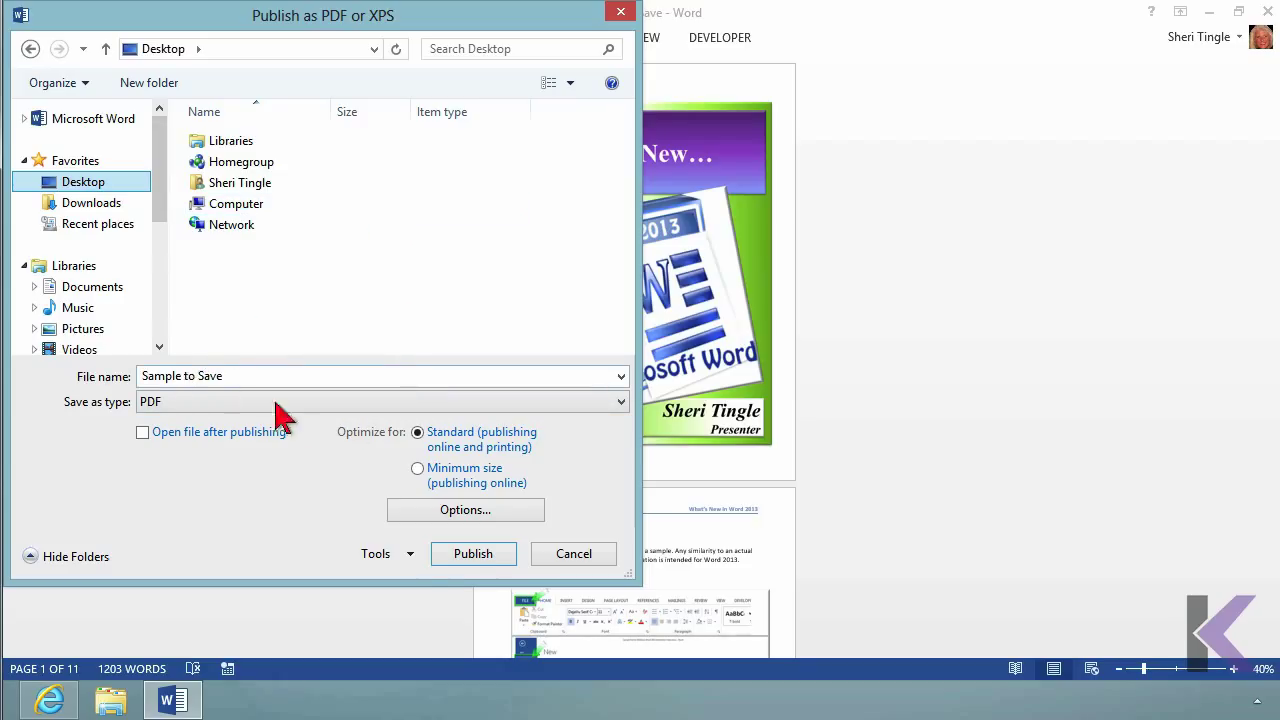
left_click(484, 552)
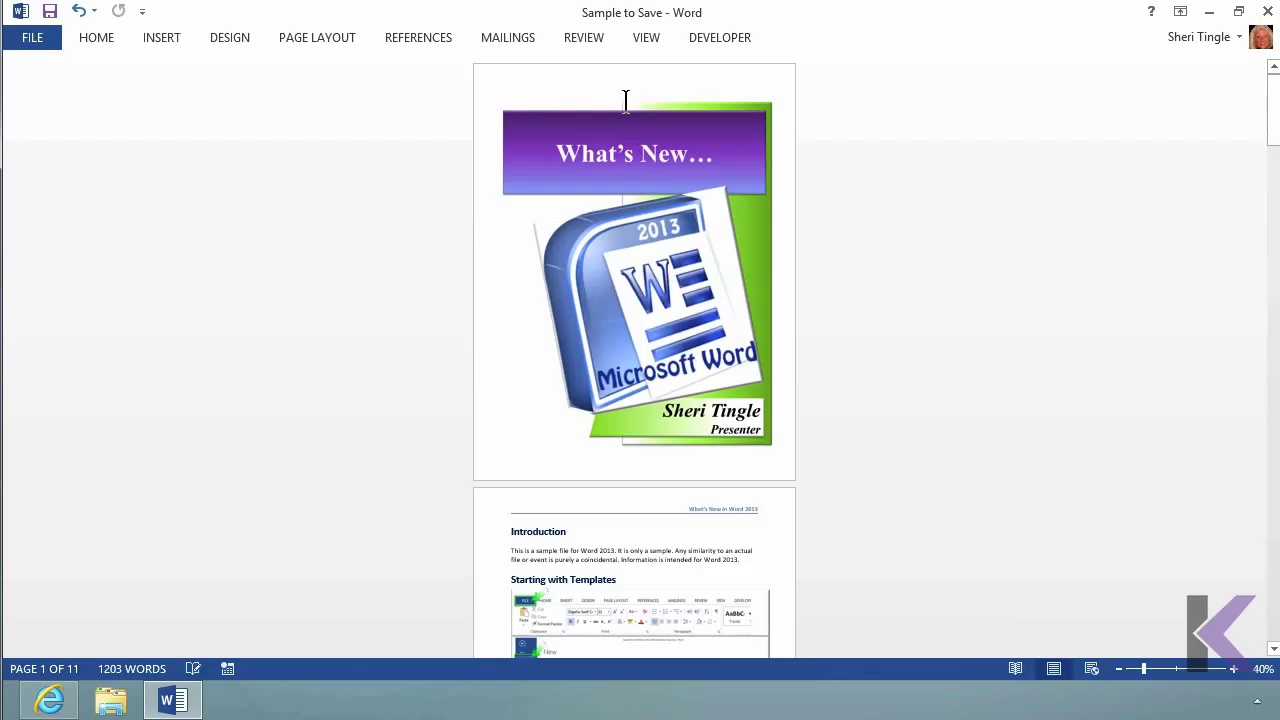
left_click(1209, 11)
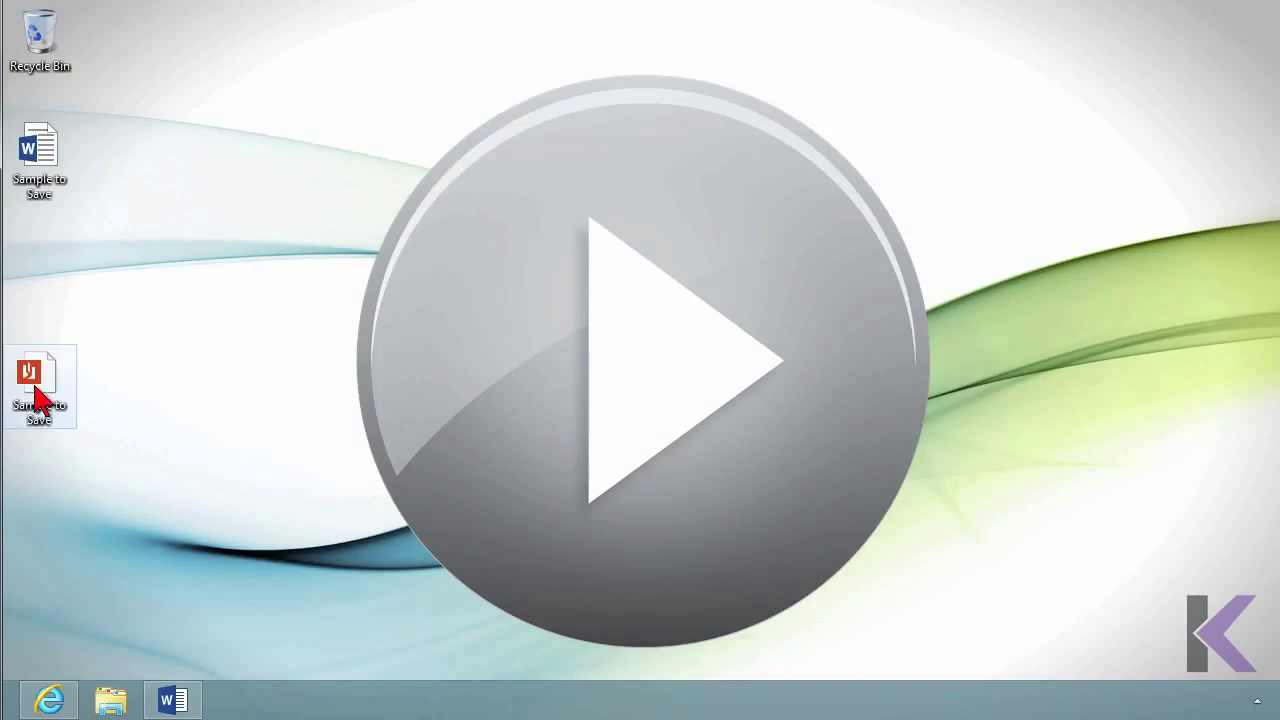
left_click_drag(50, 372, 120, 166)
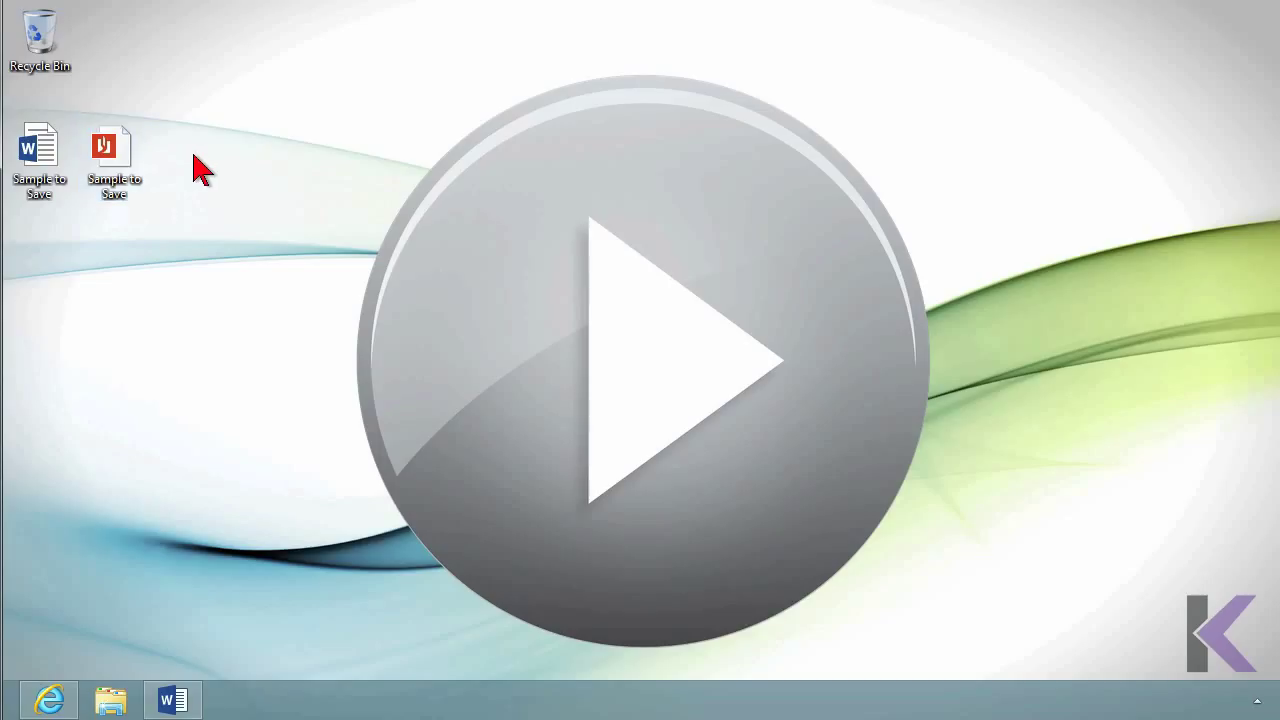